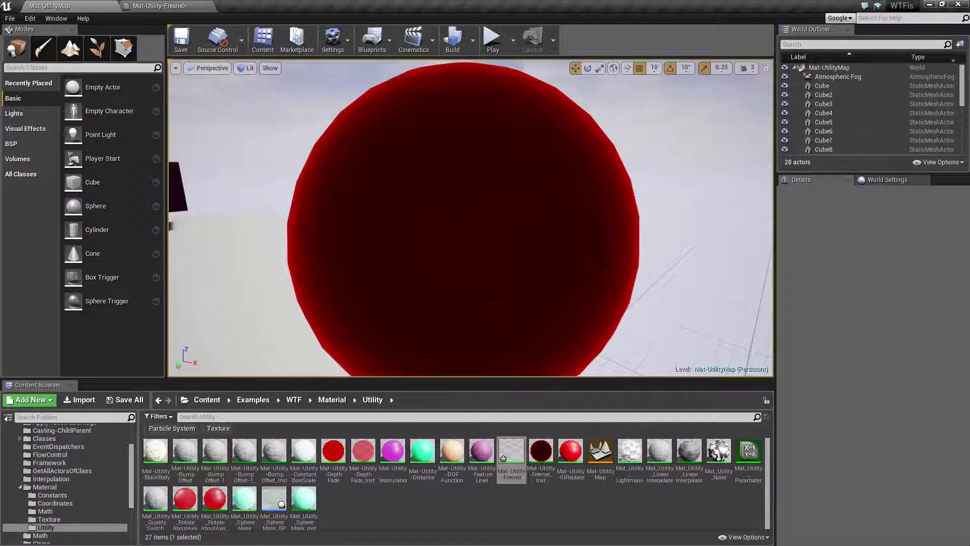
Examine the rim shading of the red Fresnel sphere in the level from several angles and distances.
{"action": "right_click_drag", "start_coordinate": [470, 218], "coordinate": [451, 223]}
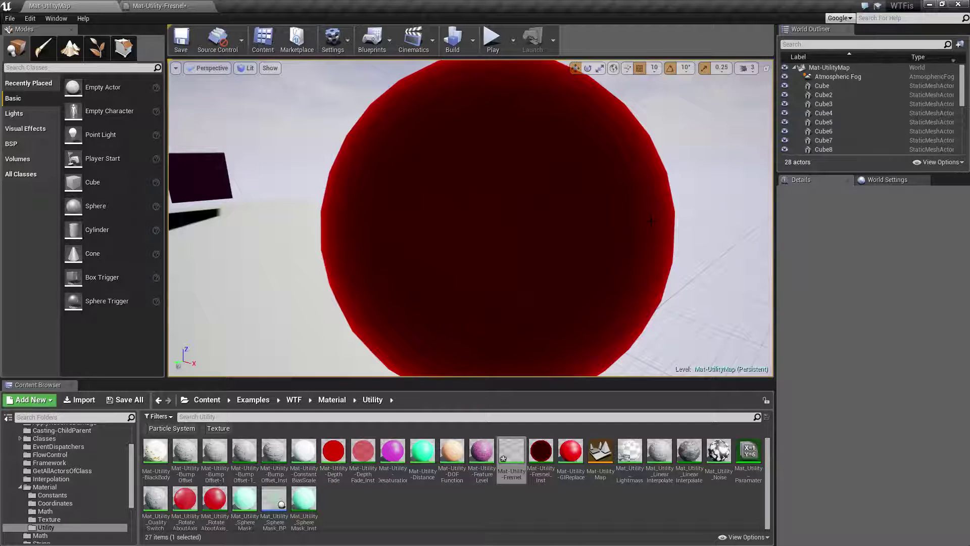
{"action": "right_click_drag", "start_coordinate": [651, 221], "coordinate": [732, 227]}
{"action": "key", "text": "w"}
{"action": "key", "text": "s"}
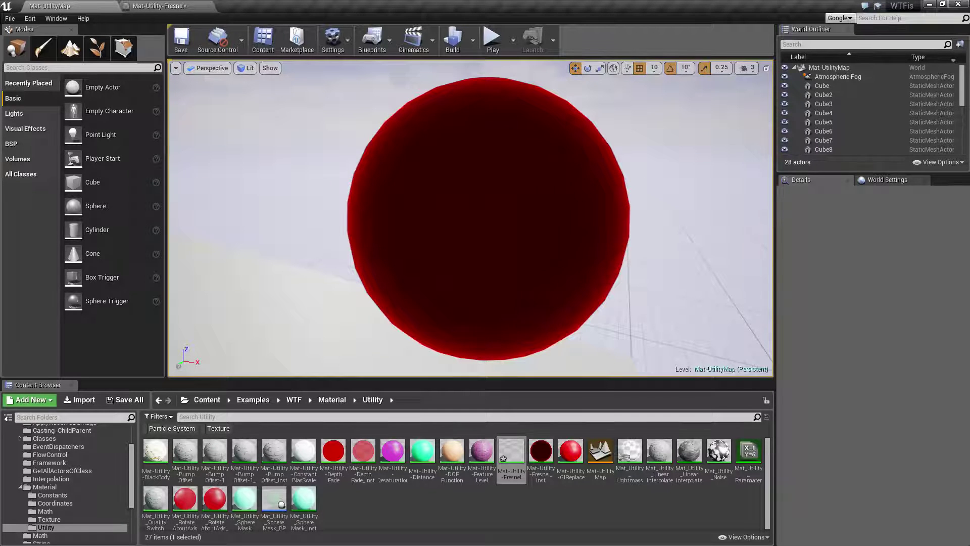
{"action": "right_click_drag", "start_coordinate": [488, 218], "coordinate": [340, 112]}
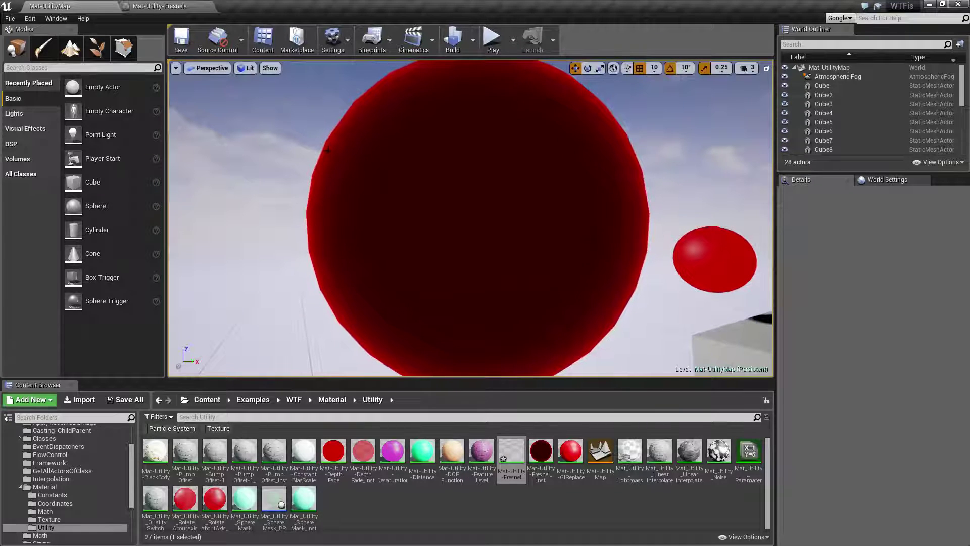
Show the Mat-Utility-Fresnel graph and select the Fresnel node to inspect its Exponent and Base Reflect Fraction properties.
{"action": "left_click", "coordinate": [158, 5]}
{"action": "right_click_drag", "start_coordinate": [344, 250], "coordinate": [599, 292]}
{"action": "left_click", "coordinate": [433, 265]}
{"action": "right_click_drag", "start_coordinate": [360, 348], "coordinate": [407, 335]}
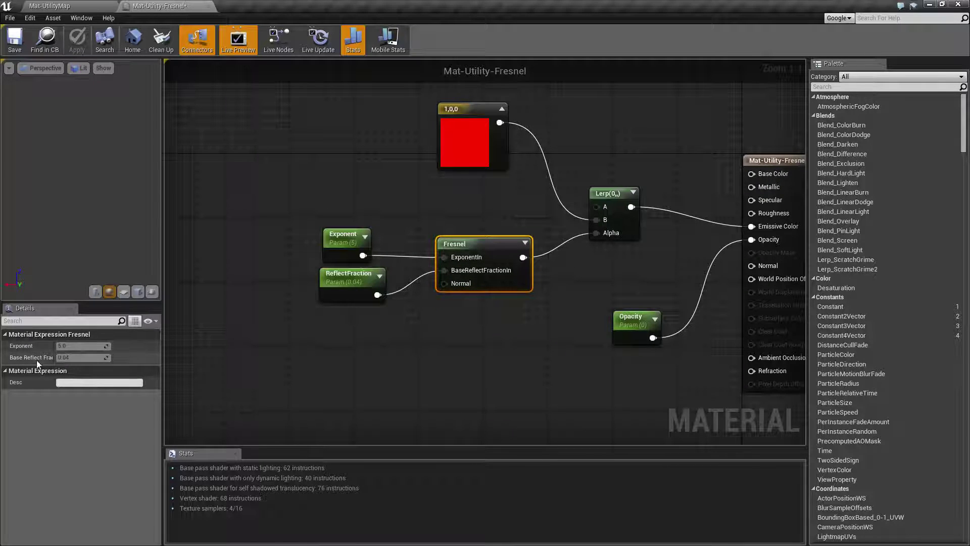
{"action": "left_click_drag", "start_coordinate": [54, 348], "coordinate": [77, 349]}
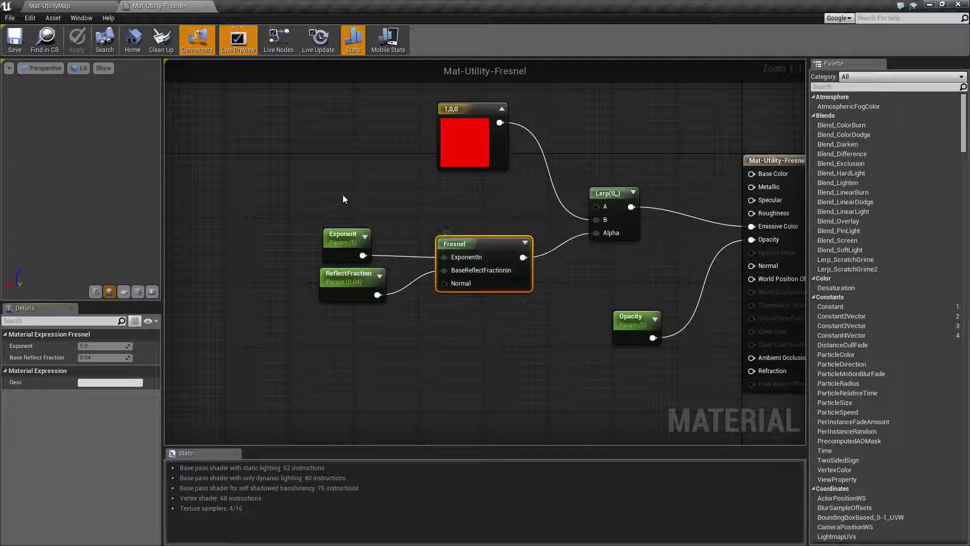
{"action": "left_click_drag", "start_coordinate": [343, 194], "coordinate": [387, 322]}
{"action": "left_click", "coordinate": [387, 322]}
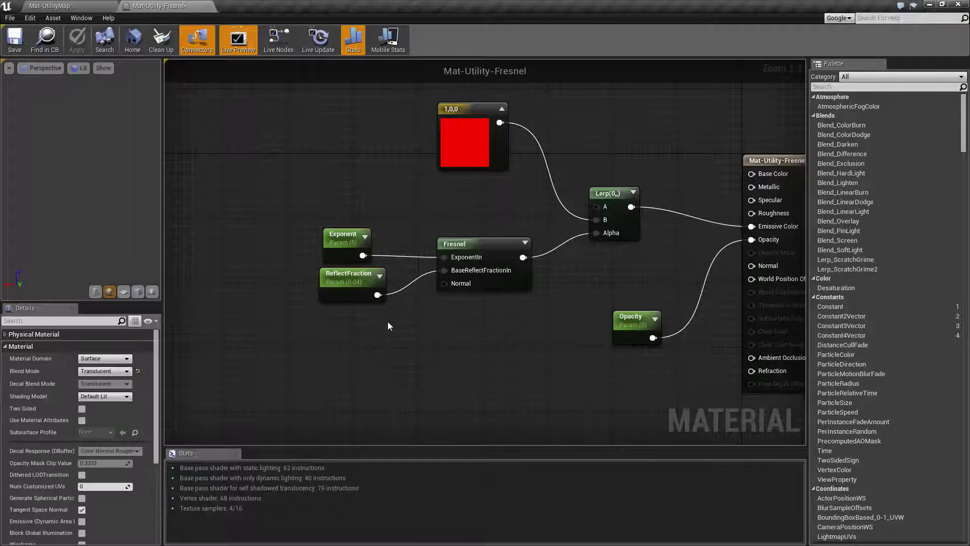
{"action": "left_click", "coordinate": [461, 242]}
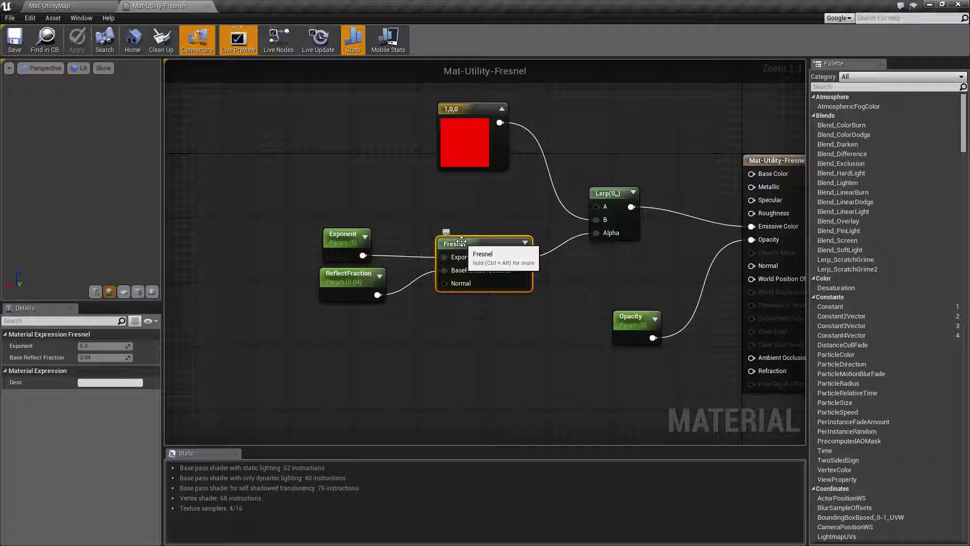
Open the Mat-Utility-Fresnel_Inst material instance from the Utility folder and move its editor out of the main window.
{"action": "left_click", "coordinate": [68, 5]}
{"action": "double_click", "coordinate": [541, 452]}
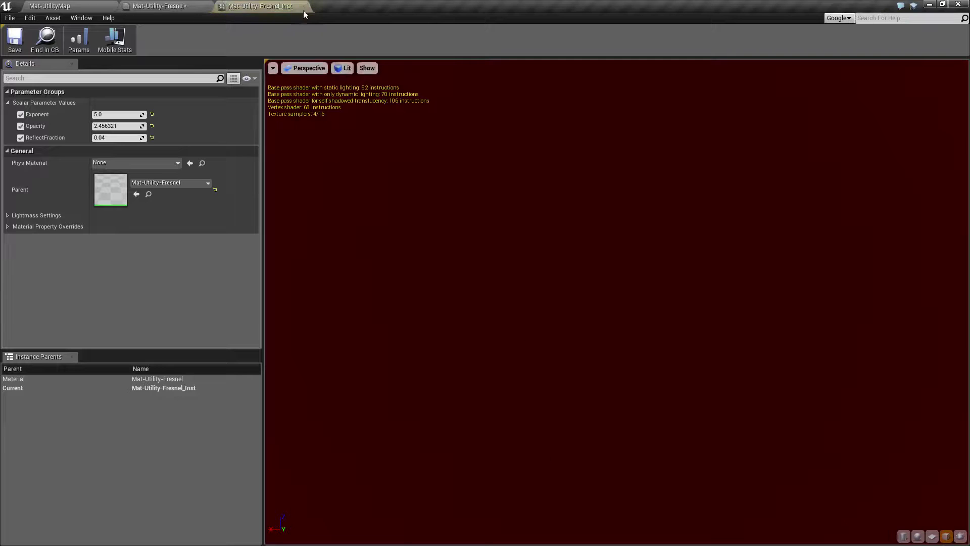
{"action": "left_click", "coordinate": [304, 6]}
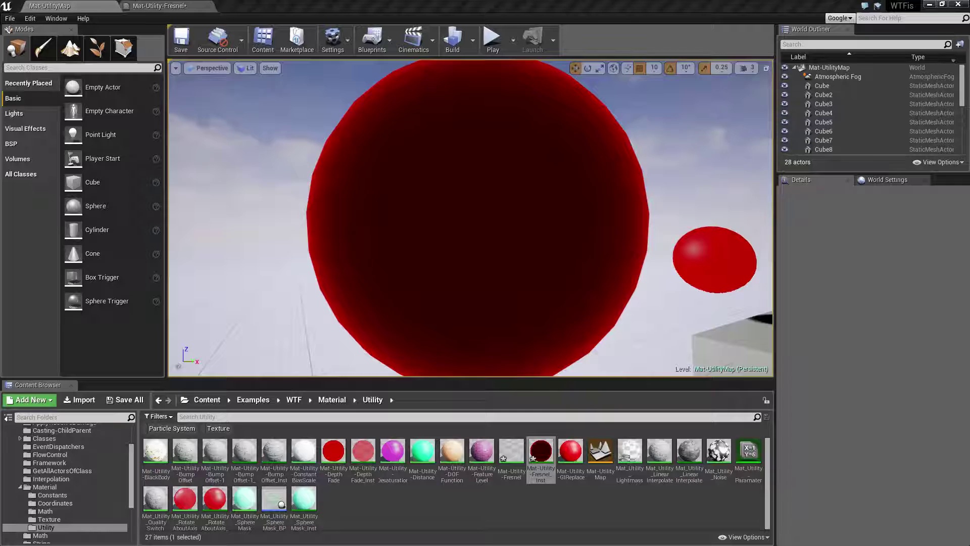
Inspect the Fresnel sphere in the level from near, far and below to compare the shading along its edge.
{"action": "right_click_drag", "start_coordinate": [659, 243], "coordinate": [597, 253]}
{"action": "key", "text": "d"}
{"action": "key", "text": "s"}
{"action": "key", "text": "w"}
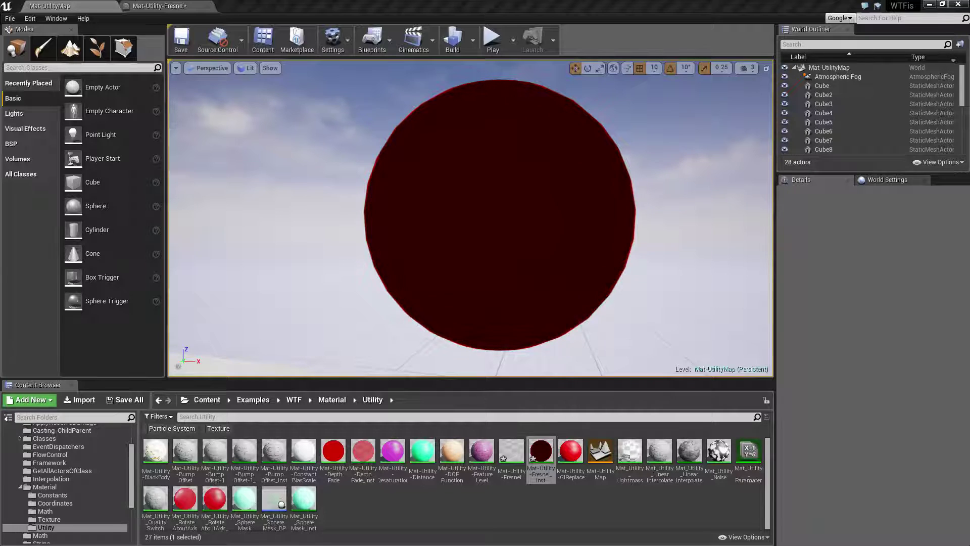
{"action": "key", "text": "w"}
{"action": "right_click_drag", "start_coordinate": [470, 218], "coordinate": [481, 186]}
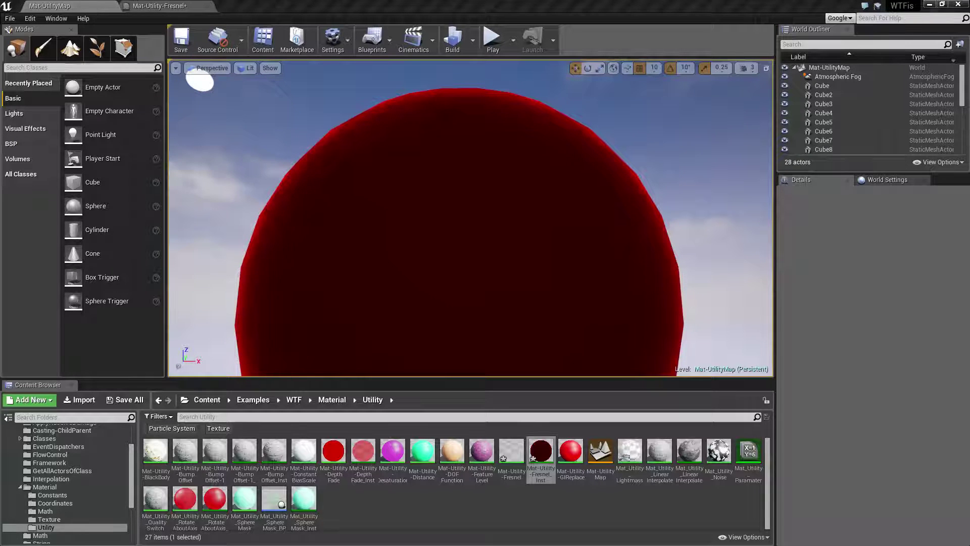
{"action": "right_click_drag", "start_coordinate": [470, 217], "coordinate": [458, 263]}
{"action": "key", "text": "w"}
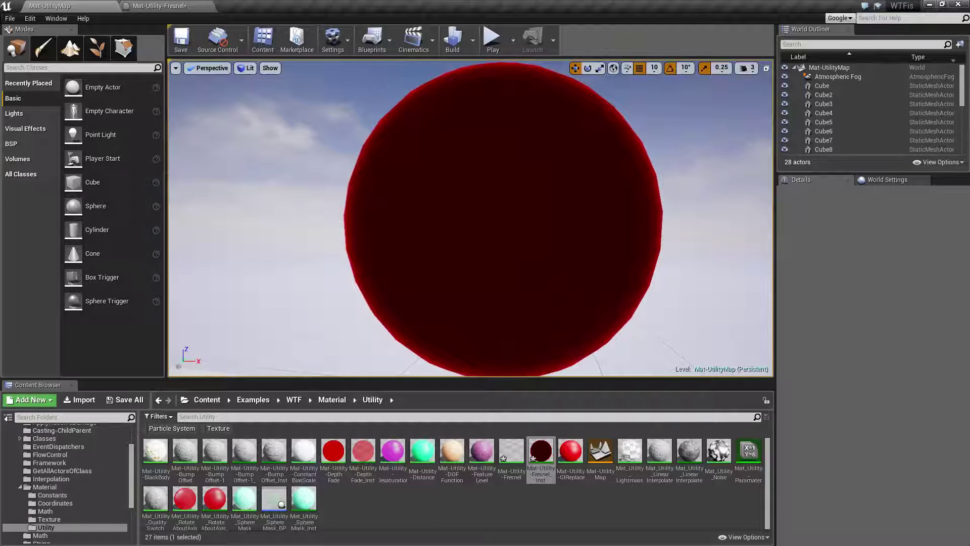
{"action": "left_click", "coordinate": [180, 5]}
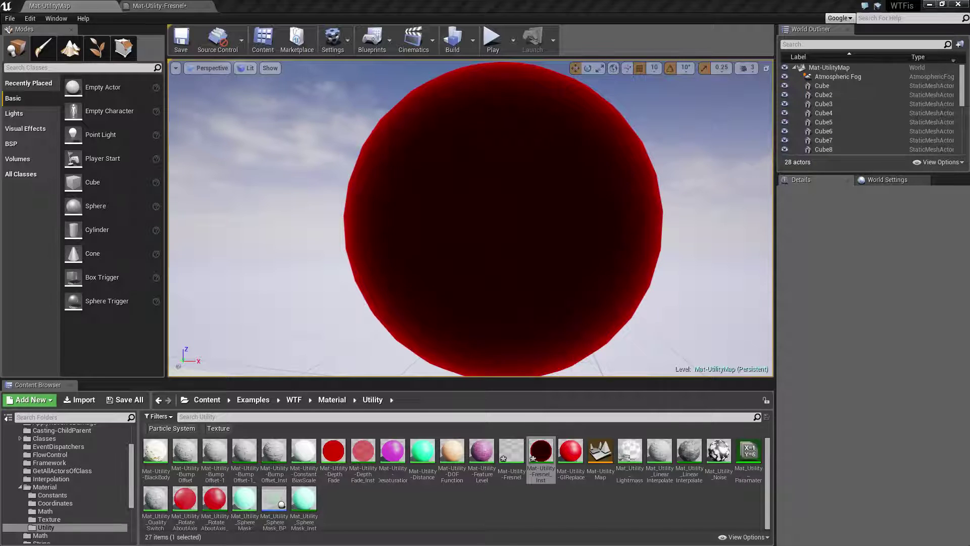
Examine how the Fresnel colour falls off from the sphere's centre to its rim with the changed instance parameters.
{"action": "right_click_drag", "start_coordinate": [471, 217], "coordinate": [433, 204]}
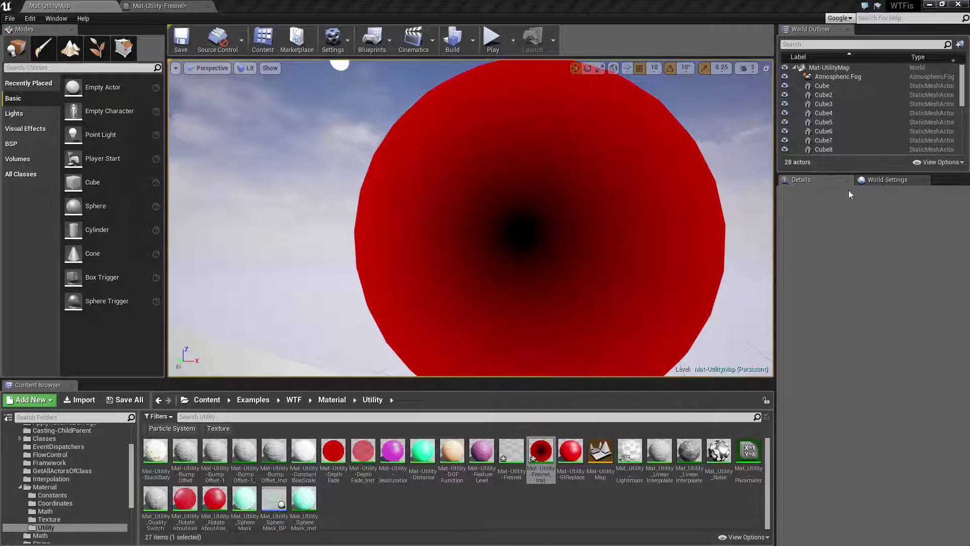
{"action": "left_click_drag", "start_coordinate": [707, 212], "coordinate": [596, 268]}
{"action": "key", "text": "w"}
{"action": "right_click_drag", "start_coordinate": [596, 268], "coordinate": [618, 276]}
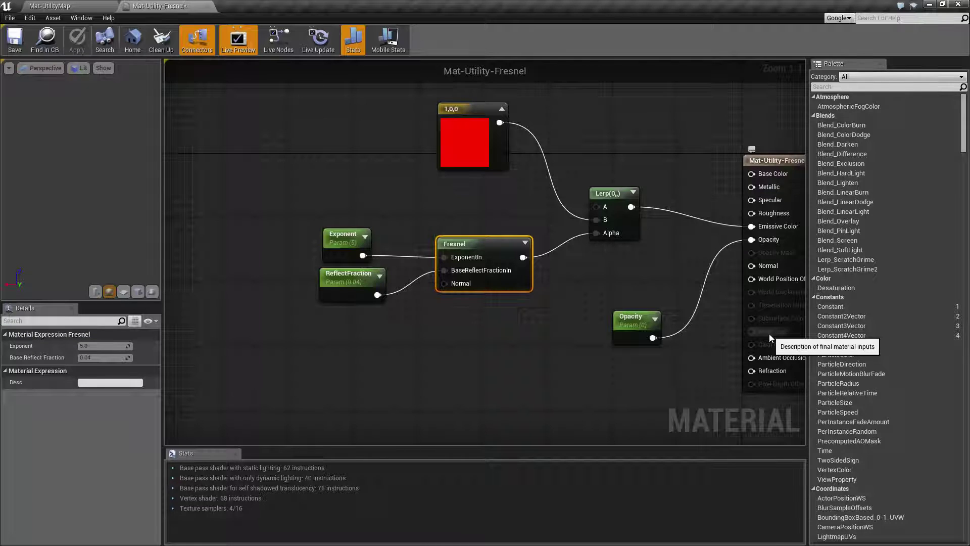
Check the Normal input of the Fresnel node in the material graph and return to the level.
{"action": "right_click_drag", "start_coordinate": [501, 365], "coordinate": [588, 379]}
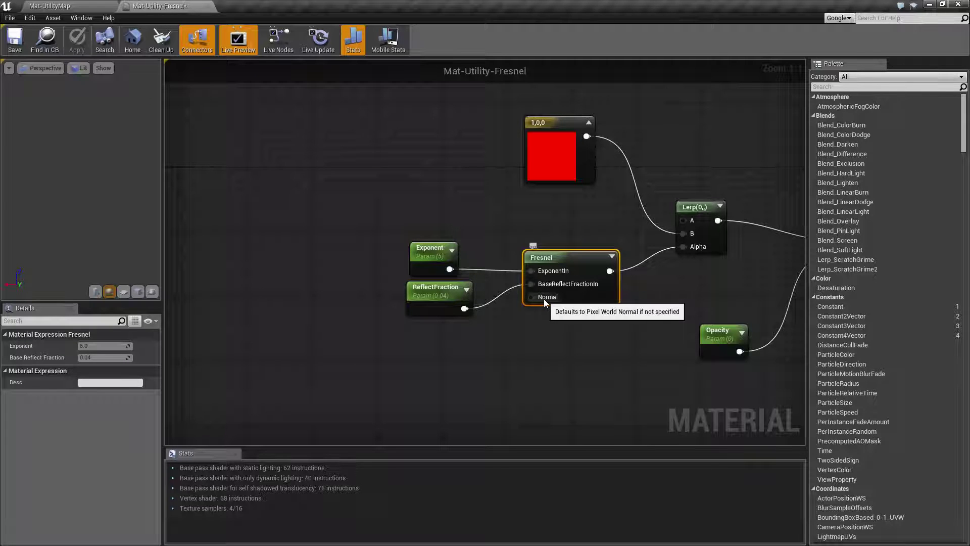
{"action": "left_click", "coordinate": [59, 5]}
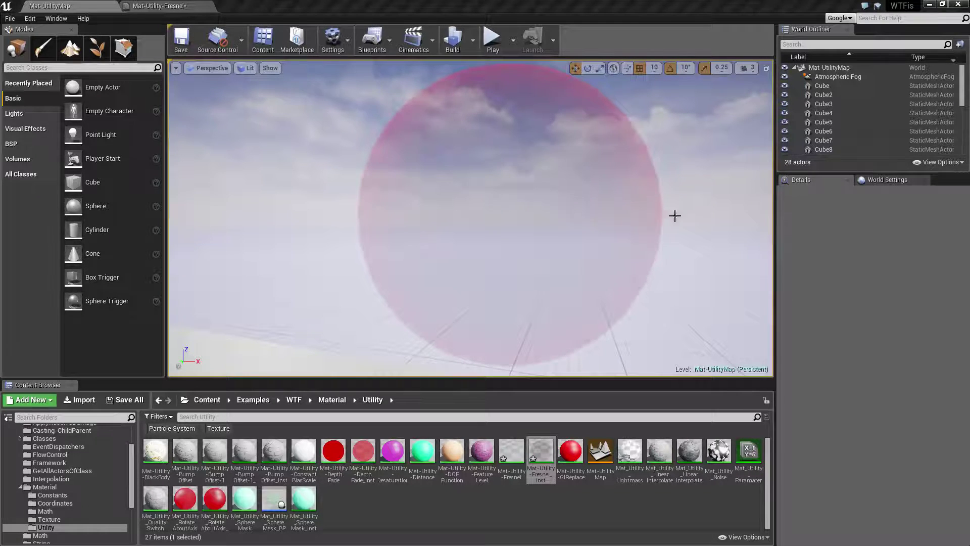
Examine the translucent Fresnel sphere against the sky and the cube behind it from several viewpoints.
{"action": "right_click_drag", "start_coordinate": [673, 215], "coordinate": [756, 228]}
{"action": "scroll", "coordinate": [661, 228], "scroll_direction": "up", "scroll_amount": 3}
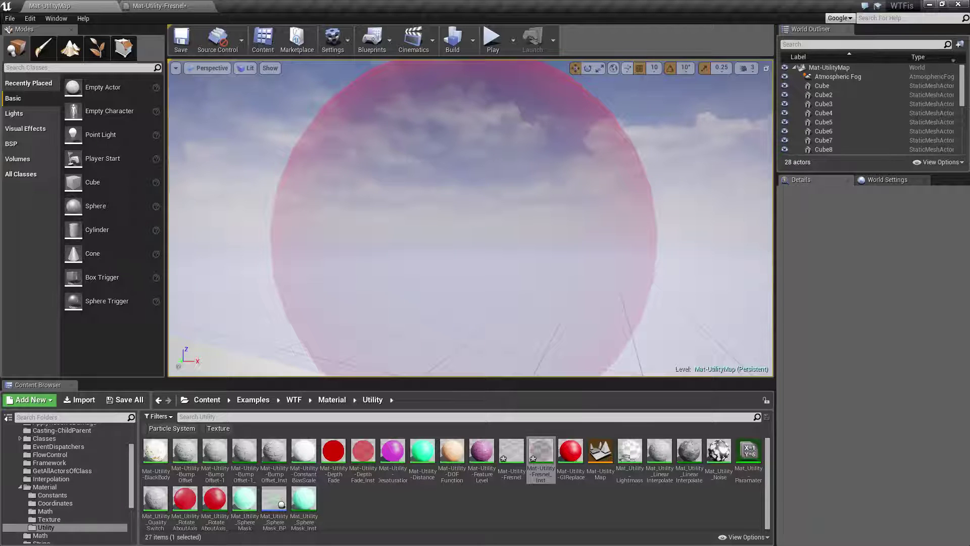
{"action": "right_click_drag", "start_coordinate": [725, 208], "coordinate": [725, 208]}
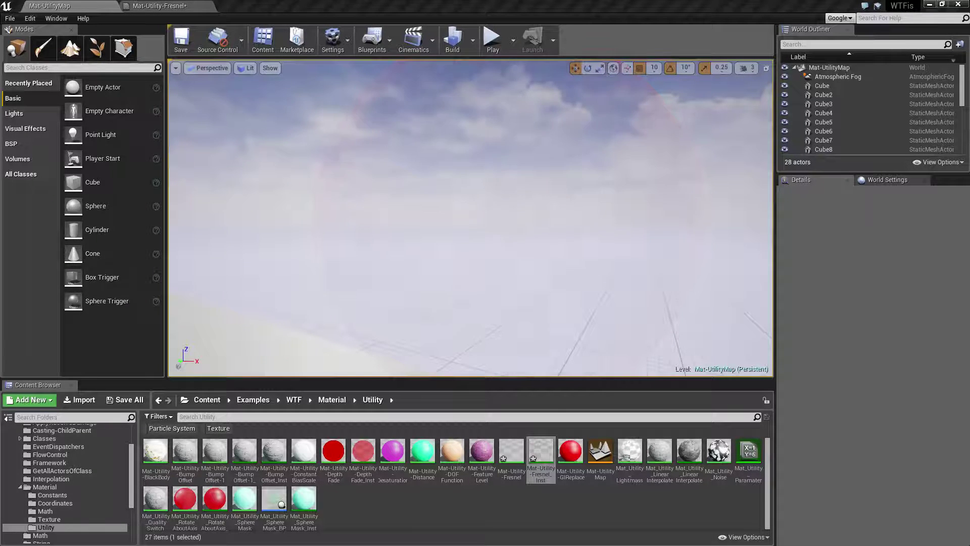
{"action": "right_click_drag", "start_coordinate": [559, 188], "coordinate": [439, 165]}
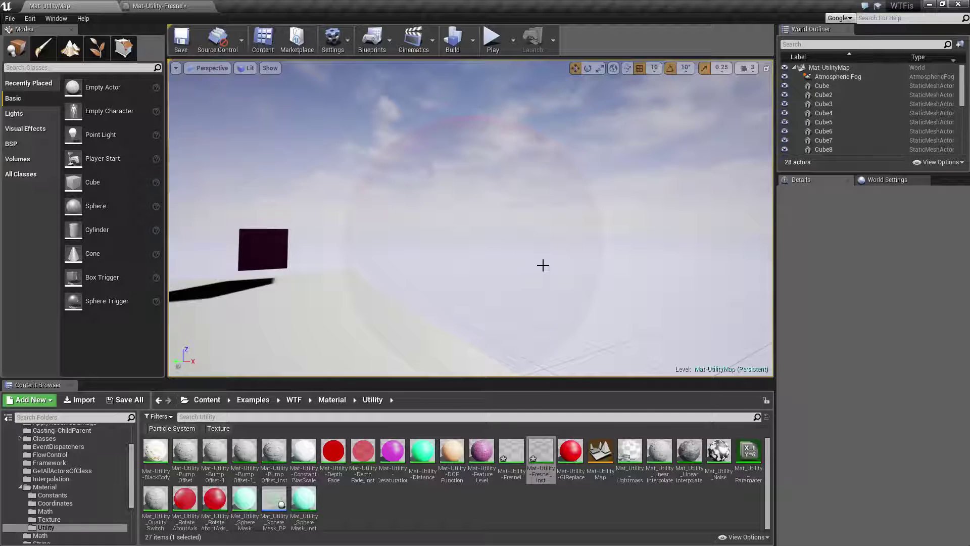
{"action": "right_click_drag", "start_coordinate": [554, 242], "coordinate": [461, 150]}
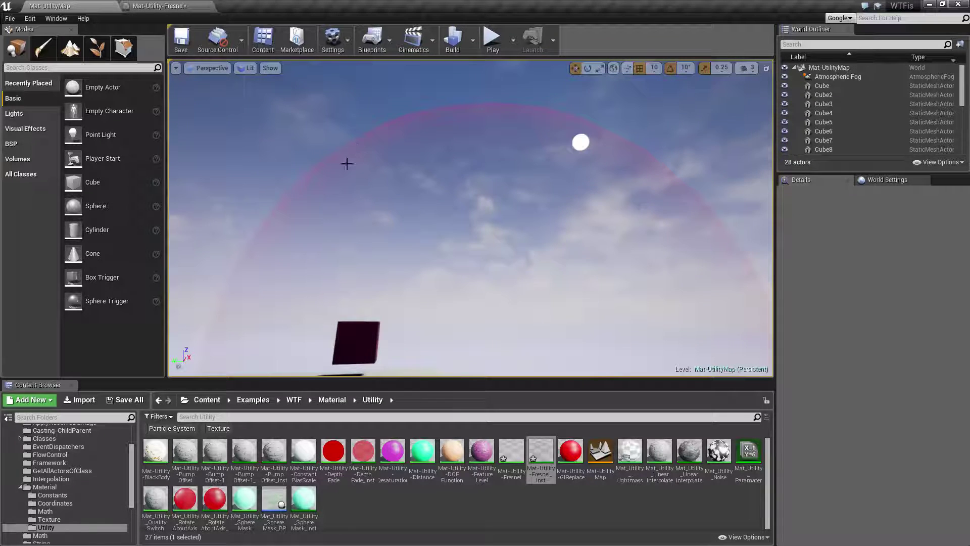
{"action": "right_click_drag", "start_coordinate": [674, 176], "coordinate": [715, 227]}
{"action": "right_click_drag", "start_coordinate": [567, 108], "coordinate": [568, 108]}
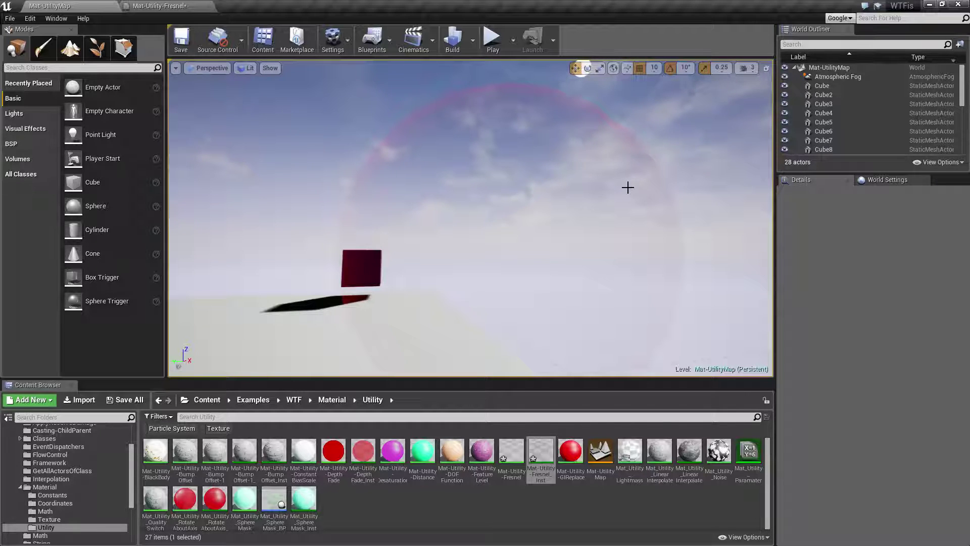
{"action": "right_click_drag", "start_coordinate": [509, 187], "coordinate": [536, 178]}
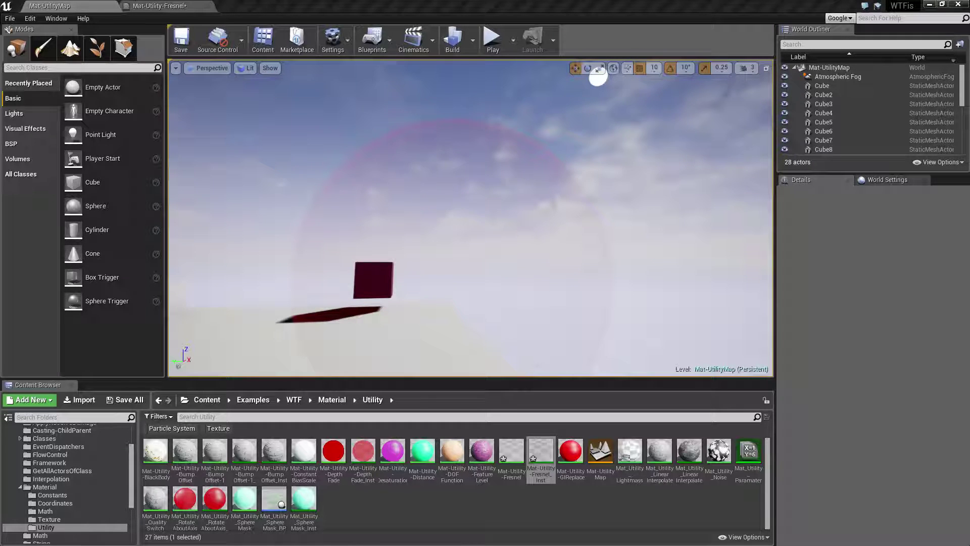
{"action": "right_click_drag", "start_coordinate": [679, 224], "coordinate": [659, 248]}
{"action": "key", "text": "w"}
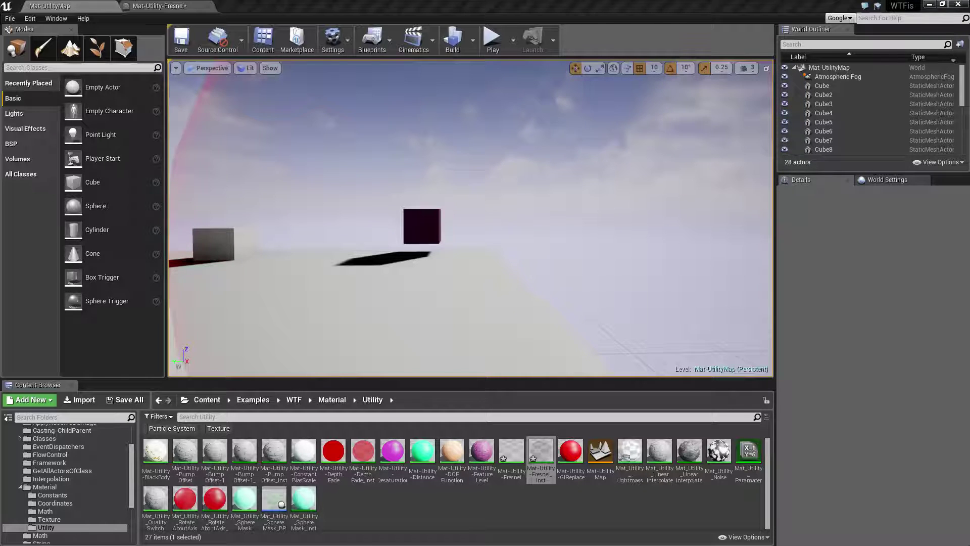
Compare the translucent sphere's rim tint and see-through centre while moving closer, farther away and around it.
{"action": "key", "text": "s"}
{"action": "mouse_move", "coordinate": [520, 171]}
{"action": "right_mouse_down"}
{"action": "mouse_move", "coordinate": [552, 194]}
{"action": "mouse_move", "coordinate": [564, 177]}
{"action": "mouse_move", "coordinate": [520, 171]}
{"action": "right_mouse_up"}
{"action": "key", "text": "w"}
{"action": "key", "text": "s"}
{"action": "right_click_drag", "start_coordinate": [452, 137], "coordinate": [459, 114]}
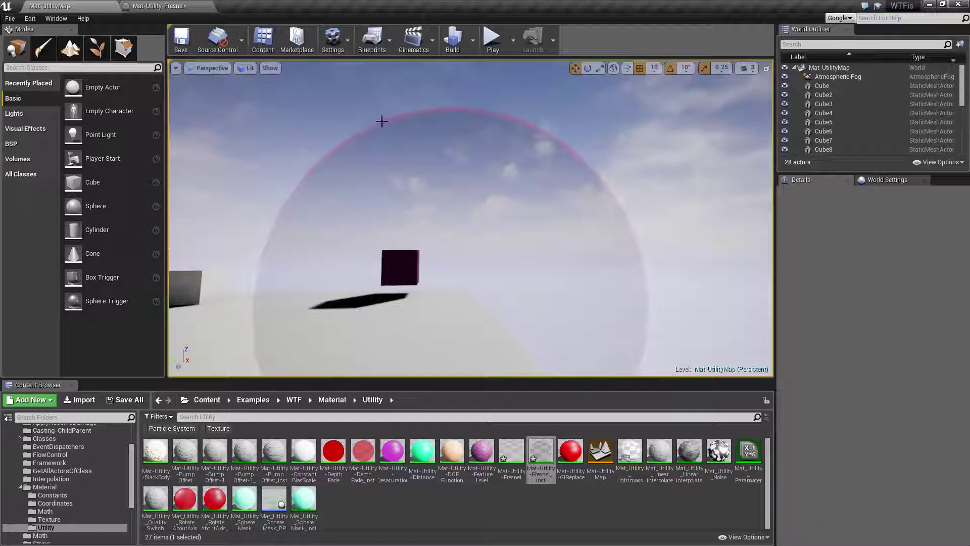
{"action": "key", "text": "w"}
{"action": "right_click_drag", "start_coordinate": [564, 133], "coordinate": [539, 132]}
{"action": "key", "text": "s"}
{"action": "right_click_drag", "start_coordinate": [422, 121], "coordinate": [379, 123]}
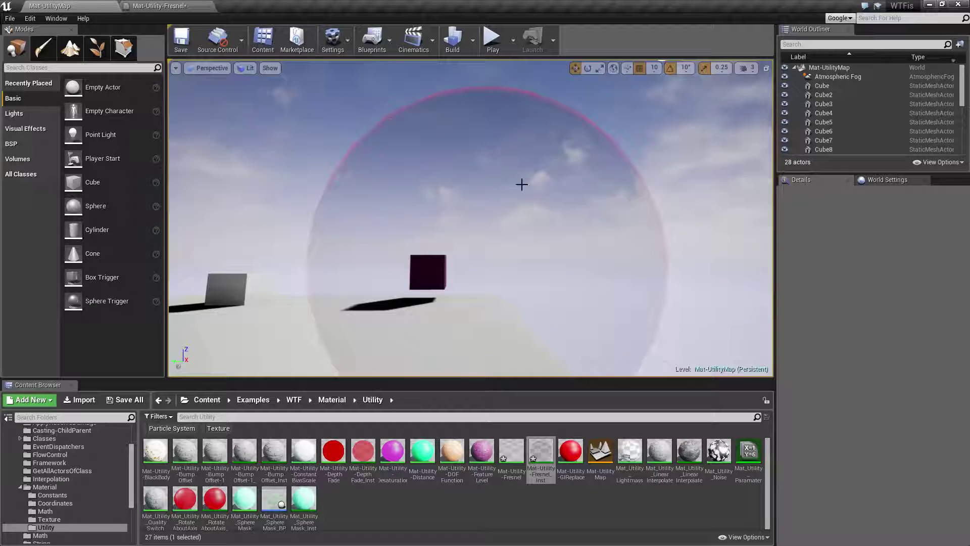
{"action": "right_click_drag", "start_coordinate": [401, 157], "coordinate": [369, 124]}
{"action": "key", "text": "w"}
{"action": "key", "text": "s"}
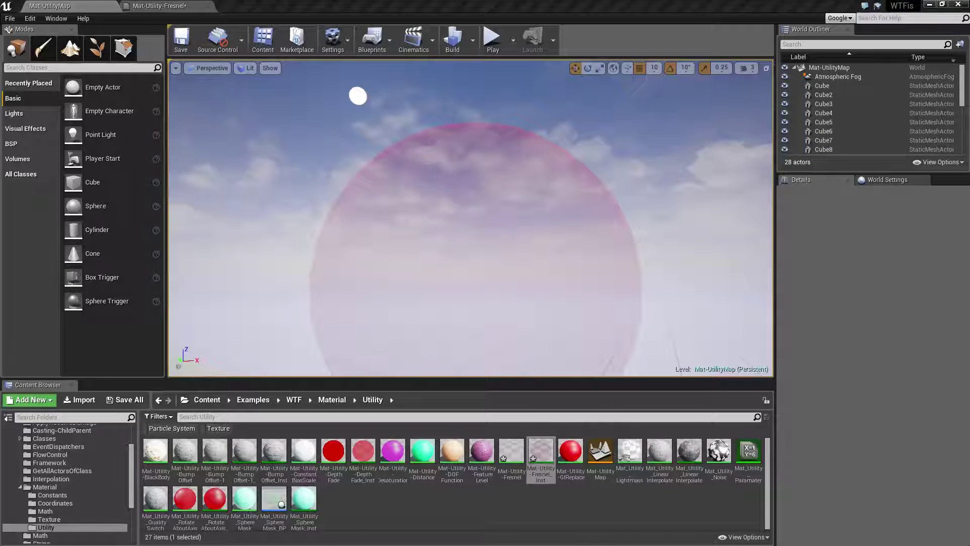
{"action": "right_click_drag", "start_coordinate": [526, 259], "coordinate": [526, 258]}
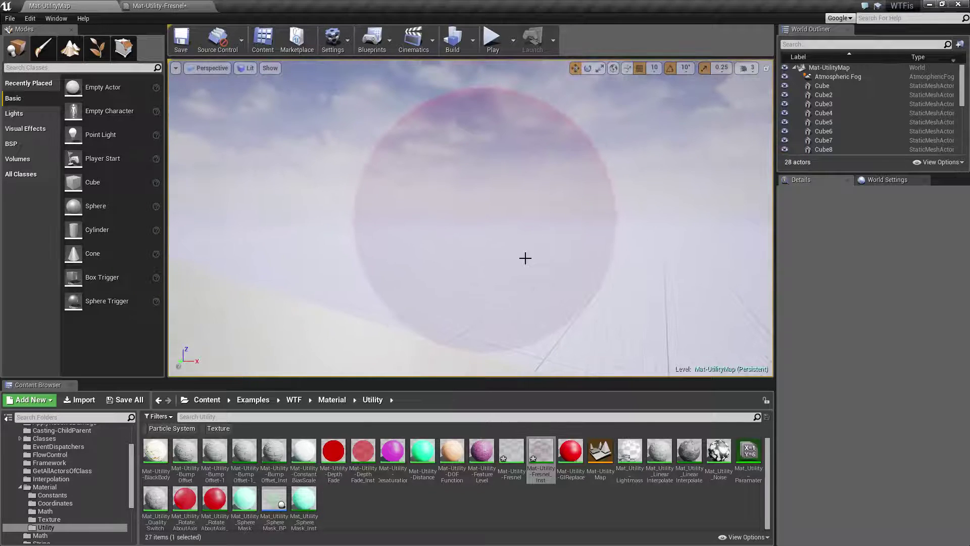